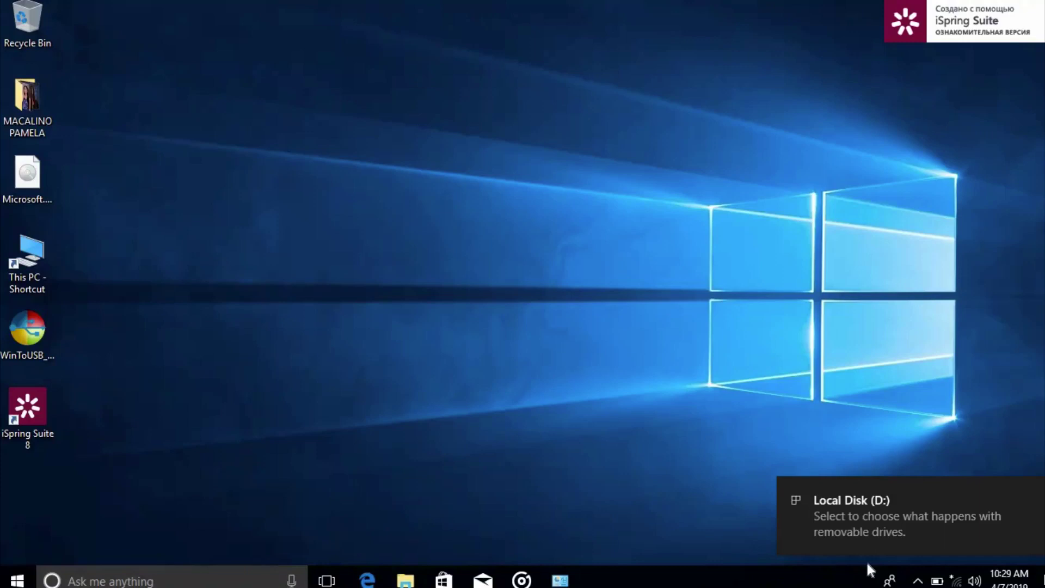
left_click(859, 517)
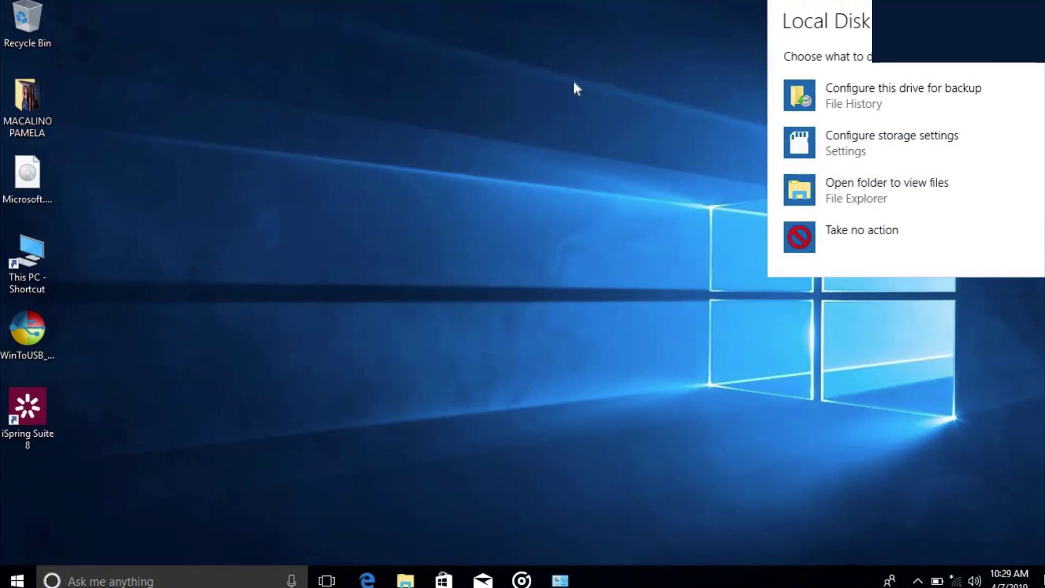
left_click(541, 97)
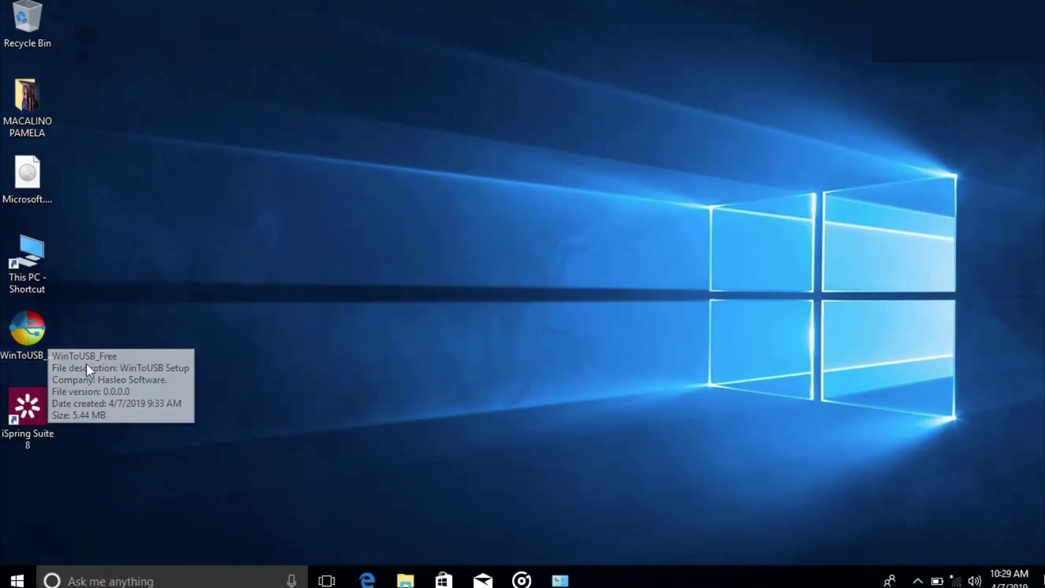
- Run the WinToUSB_Free installer from the desktop with English as the setup language and accept the license agreement
left_click(38, 327)
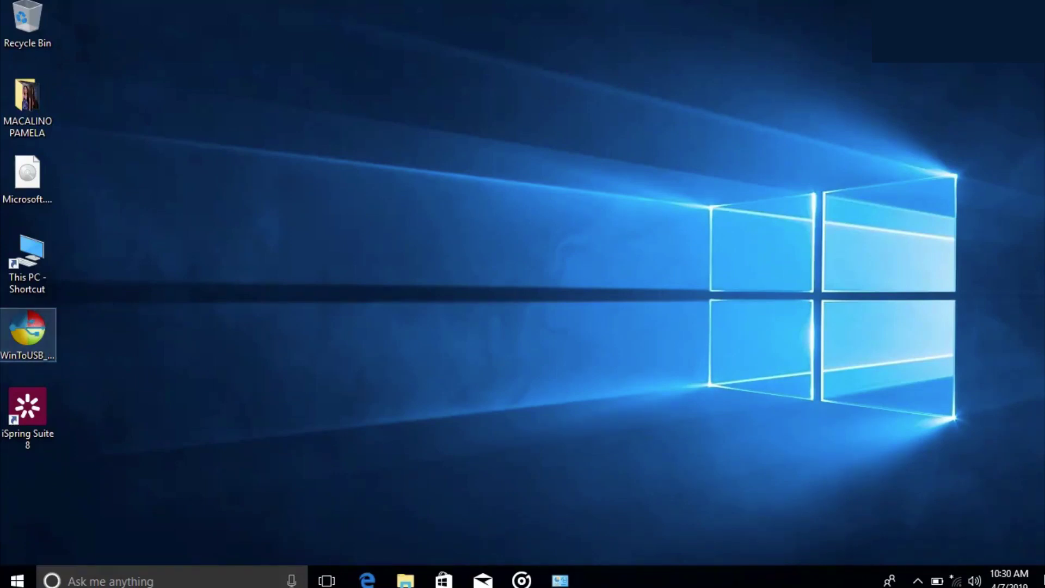
left_click(451, 404)
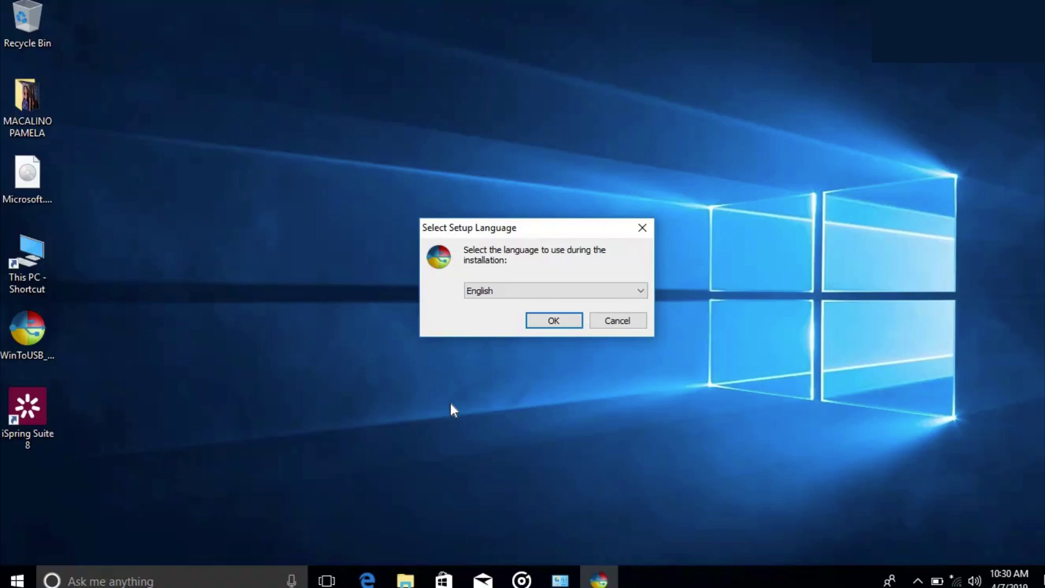
left_click(536, 322)
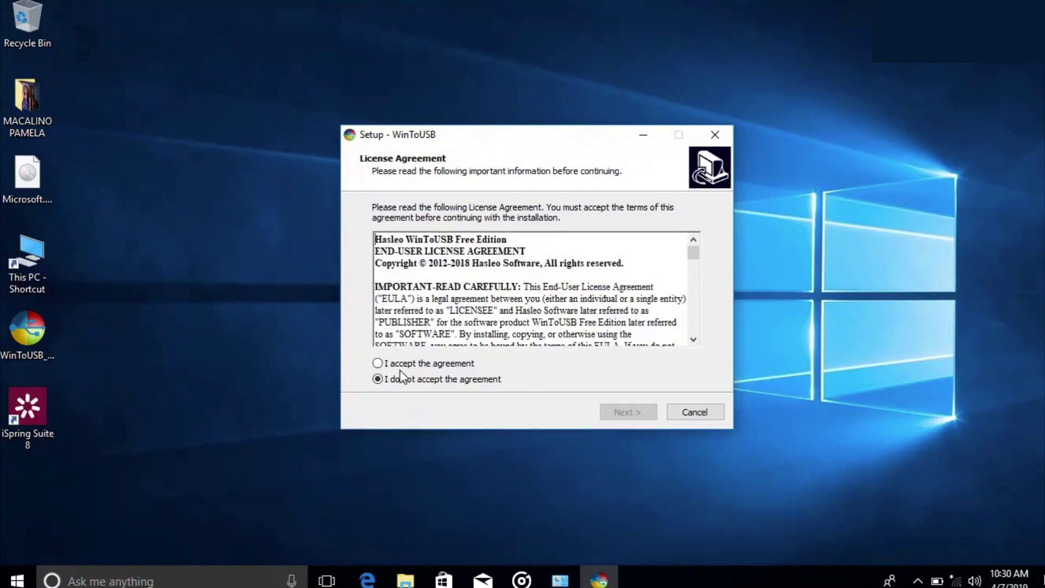
left_click(449, 364)
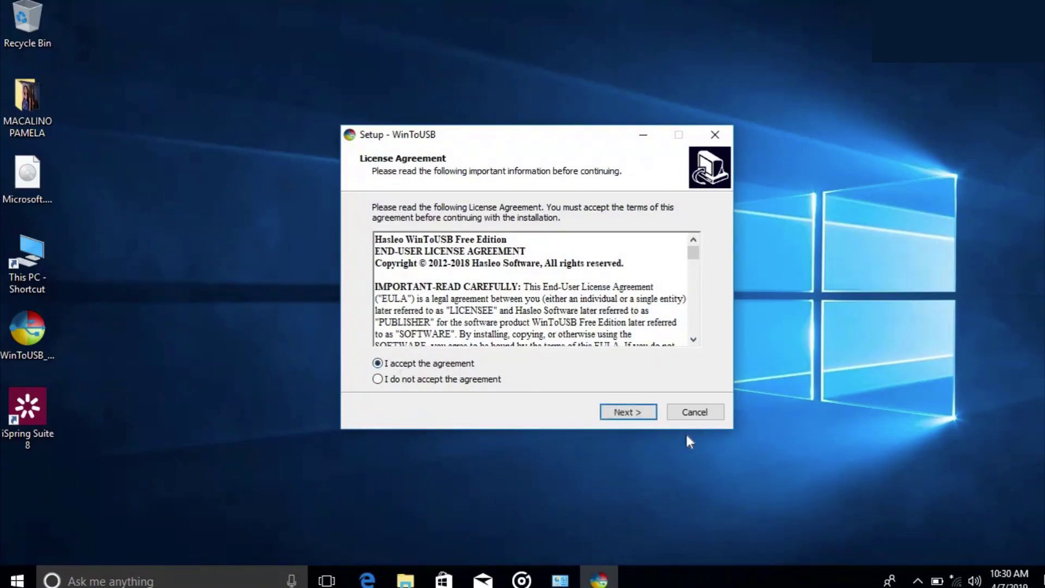
left_click(645, 407)
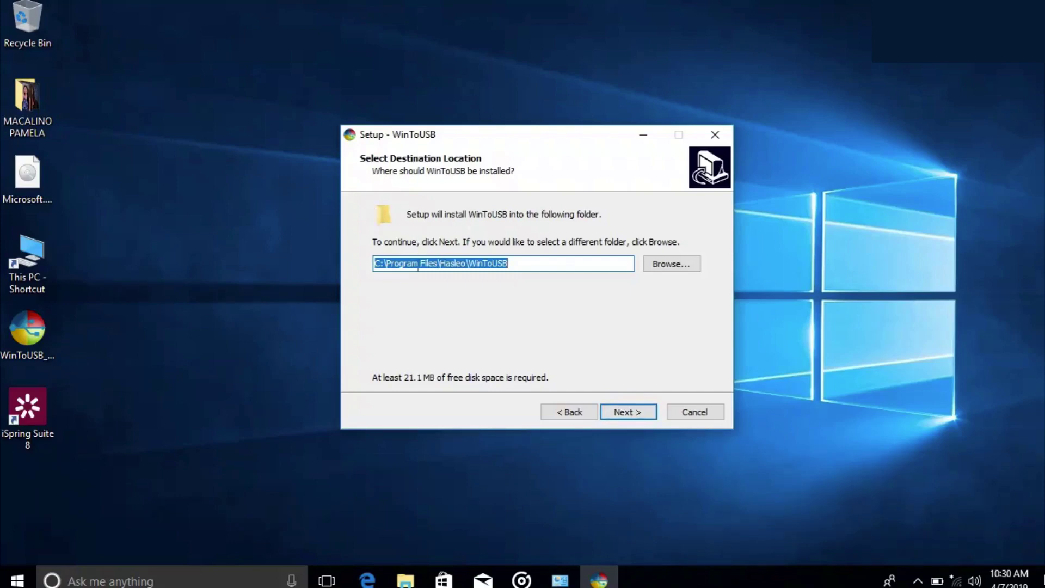
- Install WinToUSB in C:\Program Files\Hasleo\WinToUSB with the Hasleo WinToUSB Start Menu folder and a desktop shortcut, and finish the setup
left_click(619, 413)
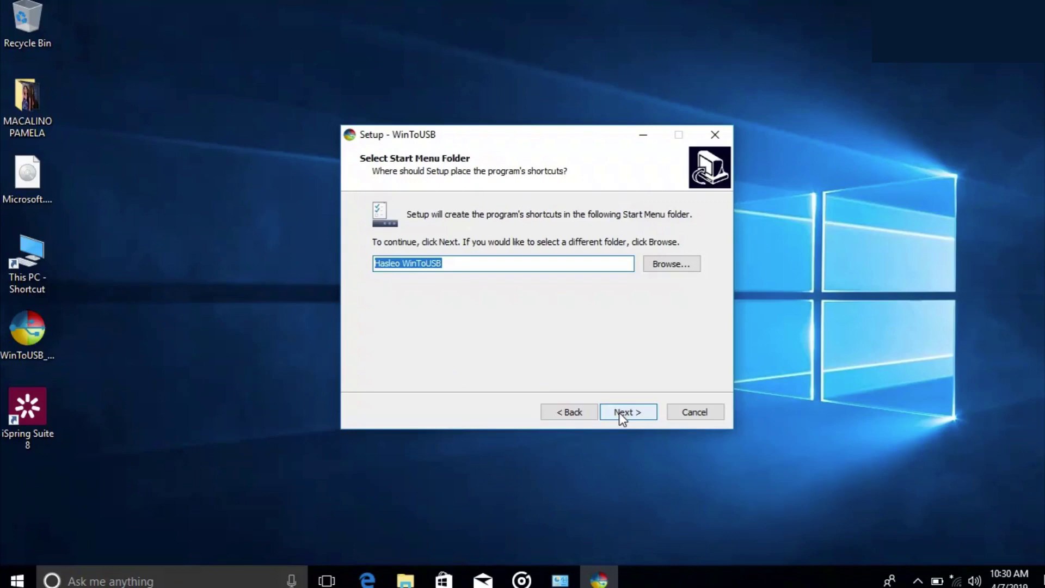
left_click(619, 412)
left_click(618, 411)
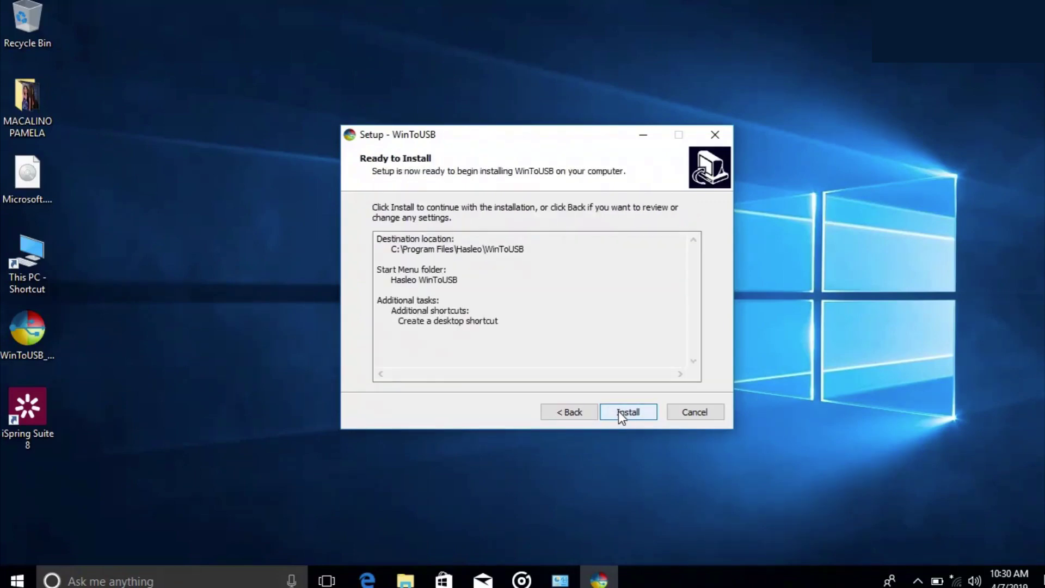
left_click(619, 410)
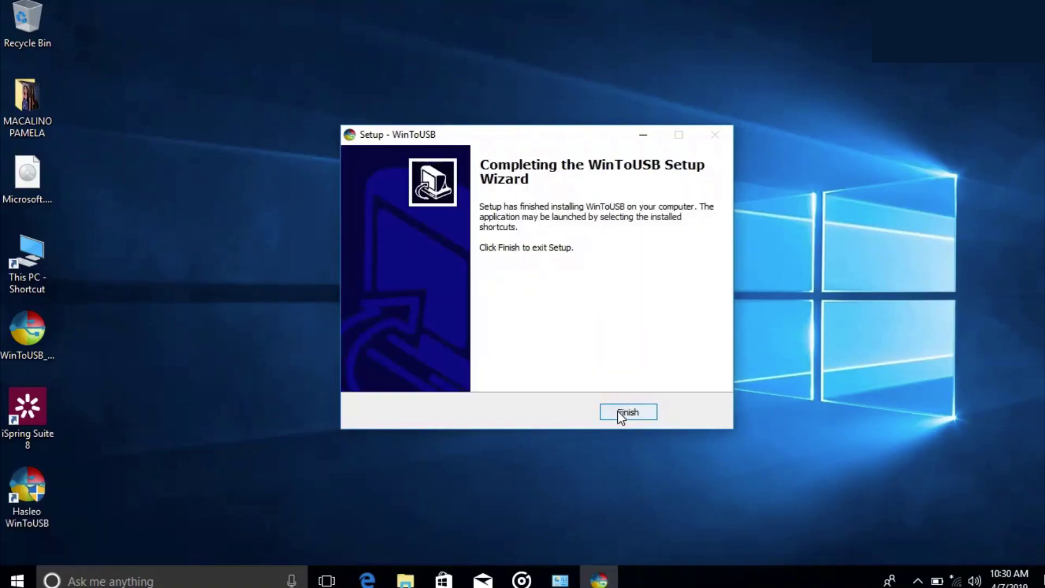
left_click(621, 415)
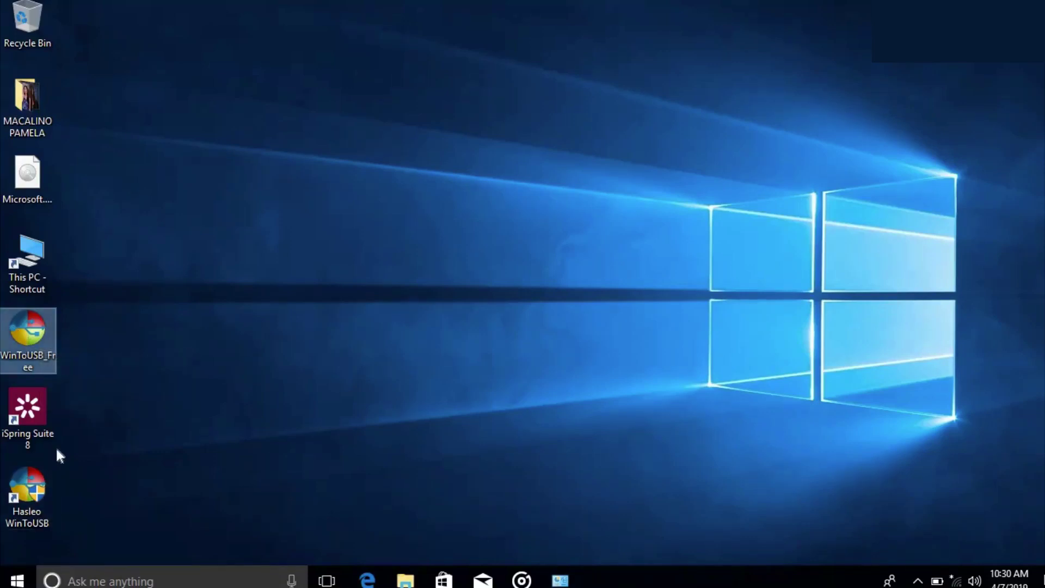
- Launch Hasleo WinToUSB from its desktop shortcut
left_click(25, 497)
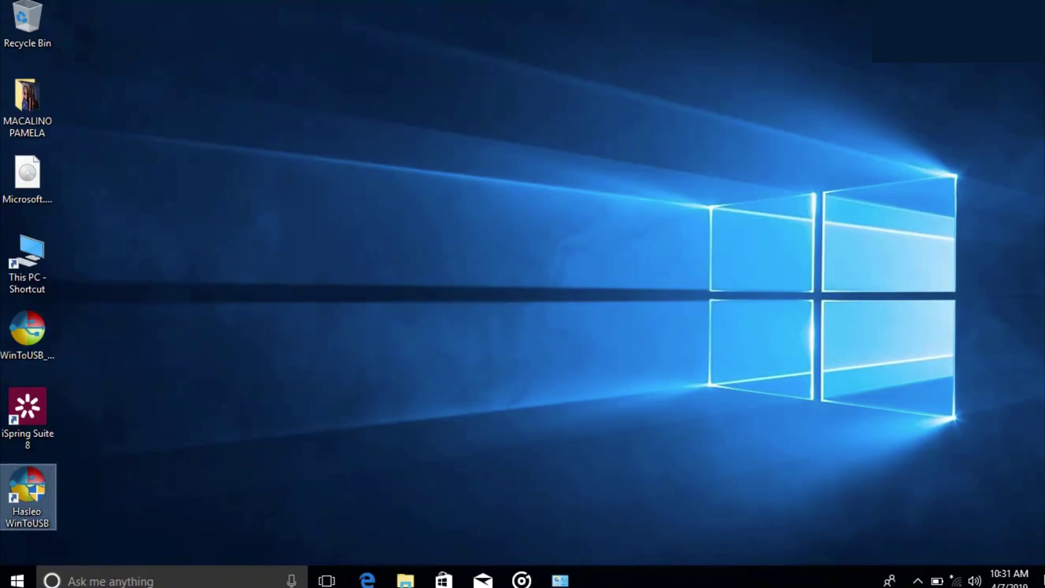
left_click(431, 409)
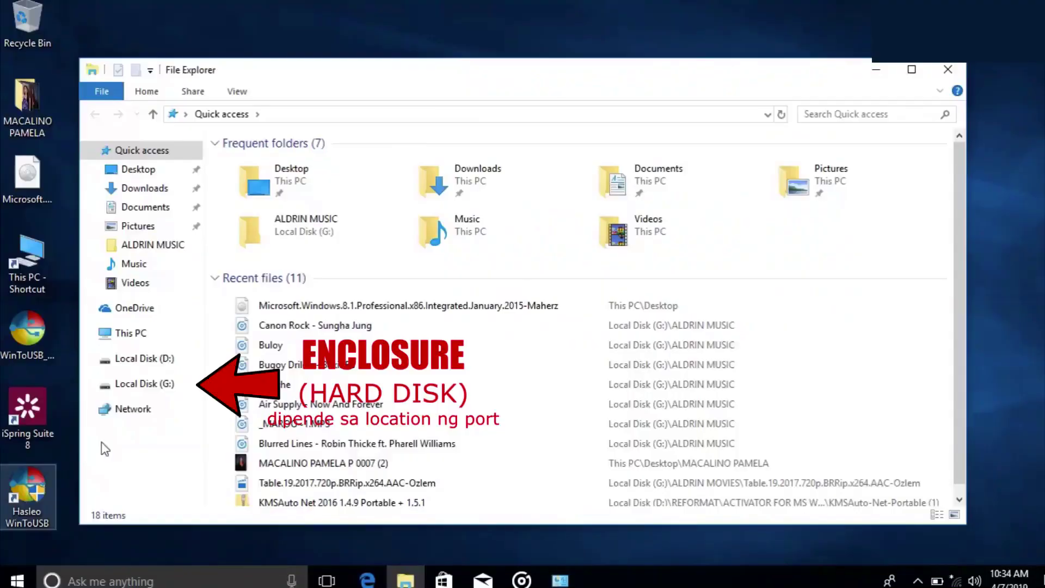
- Quick-format the external drive Local Disk (G:) as NTFS with a 4096-byte allocation unit size and close the format dialog
left_click(184, 388)
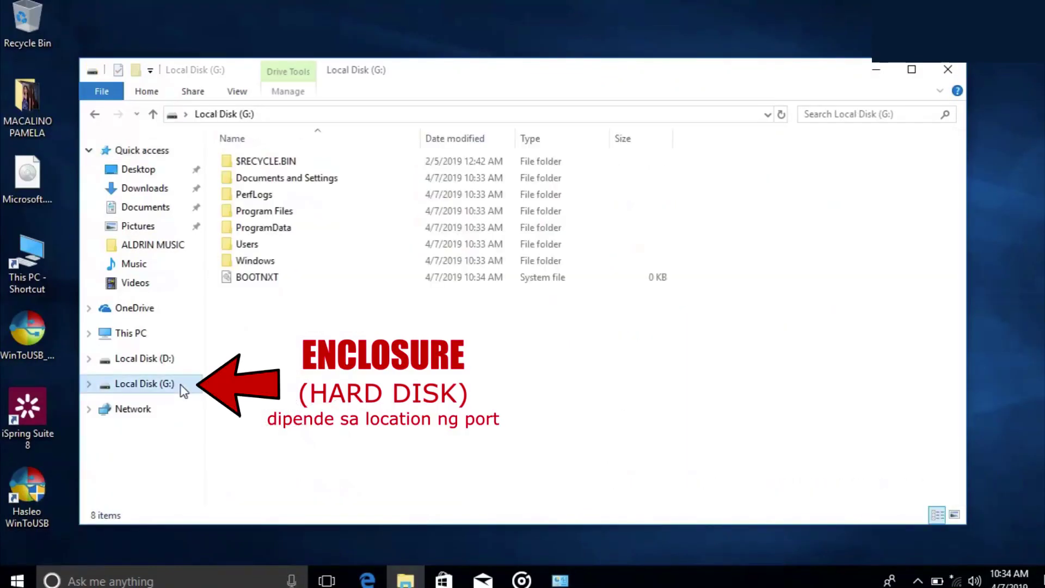
left_click(164, 358)
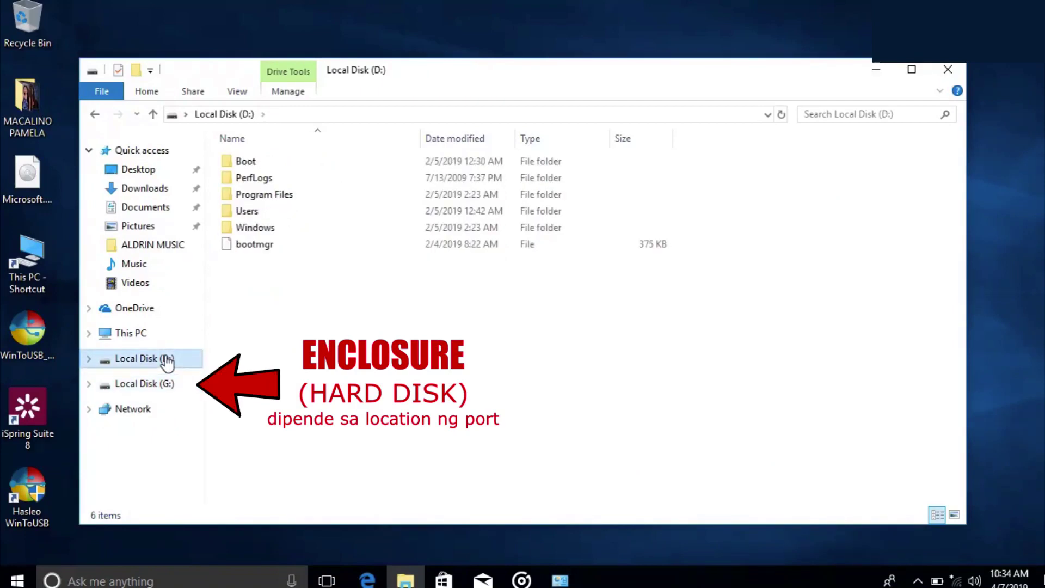
left_click(166, 384)
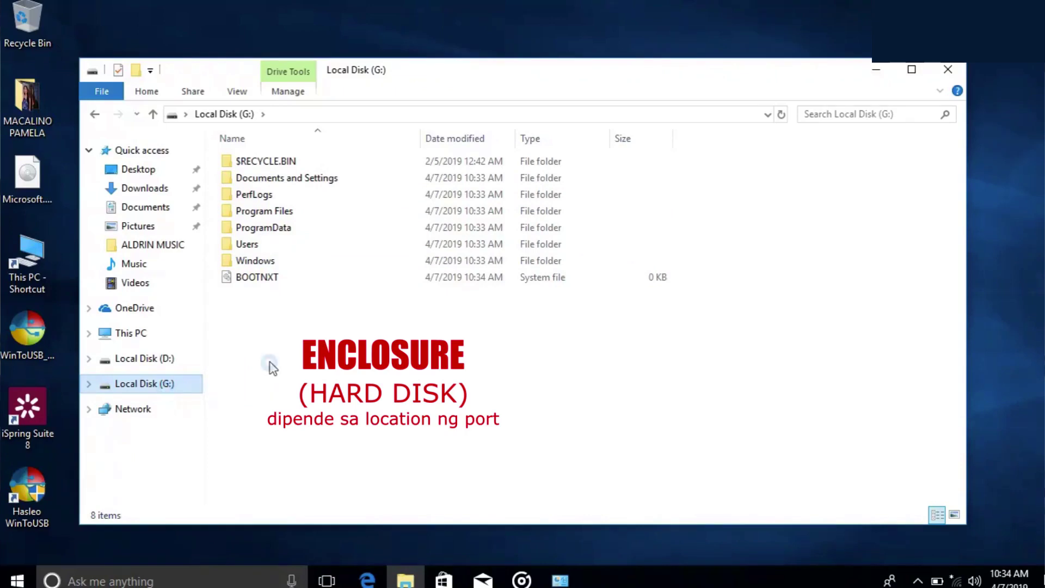
right_click(166, 388)
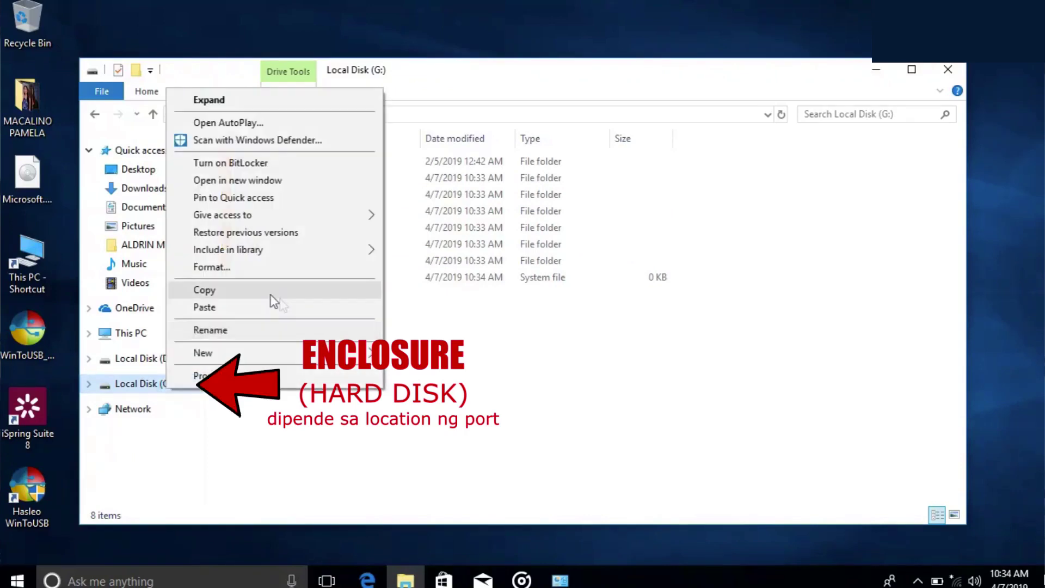
left_click(260, 268)
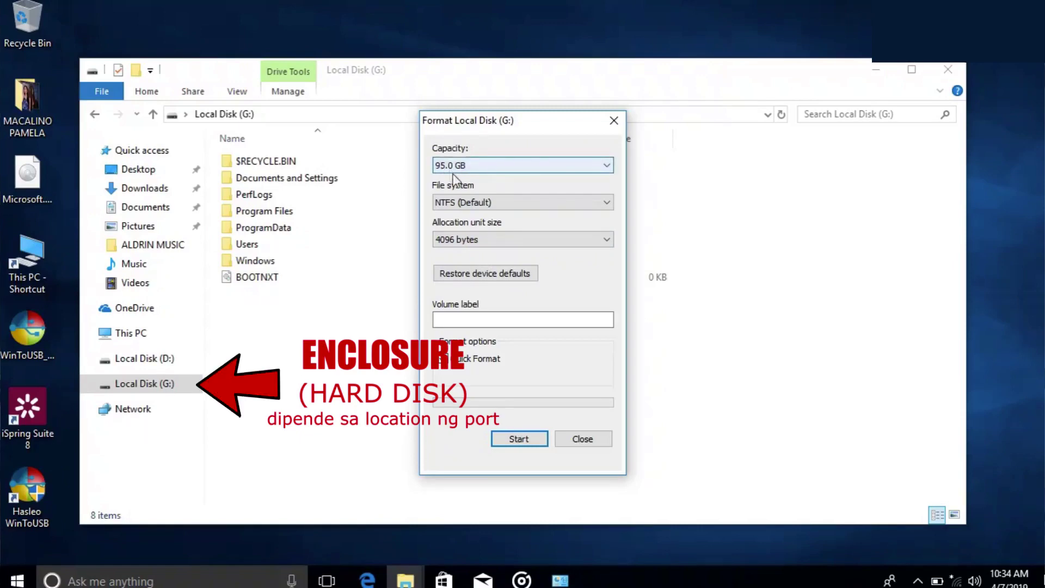
left_click(515, 444)
left_click(567, 285)
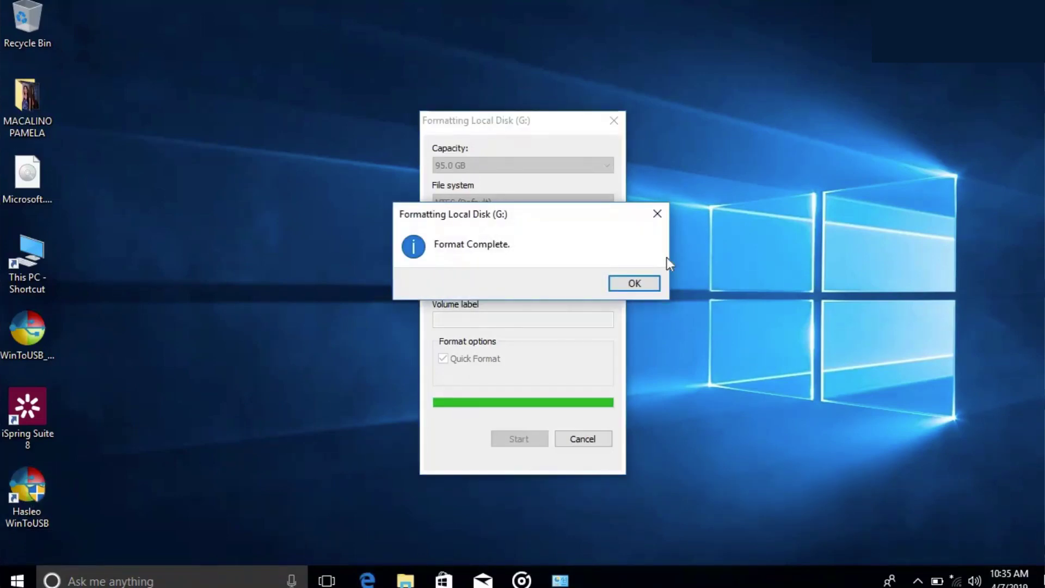
left_click(655, 284)
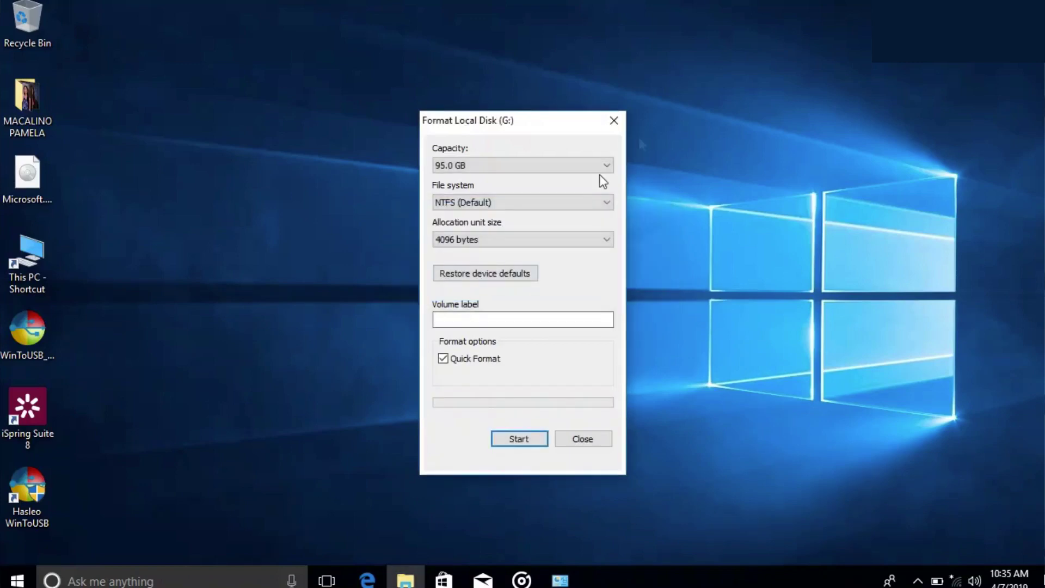
left_click(614, 121)
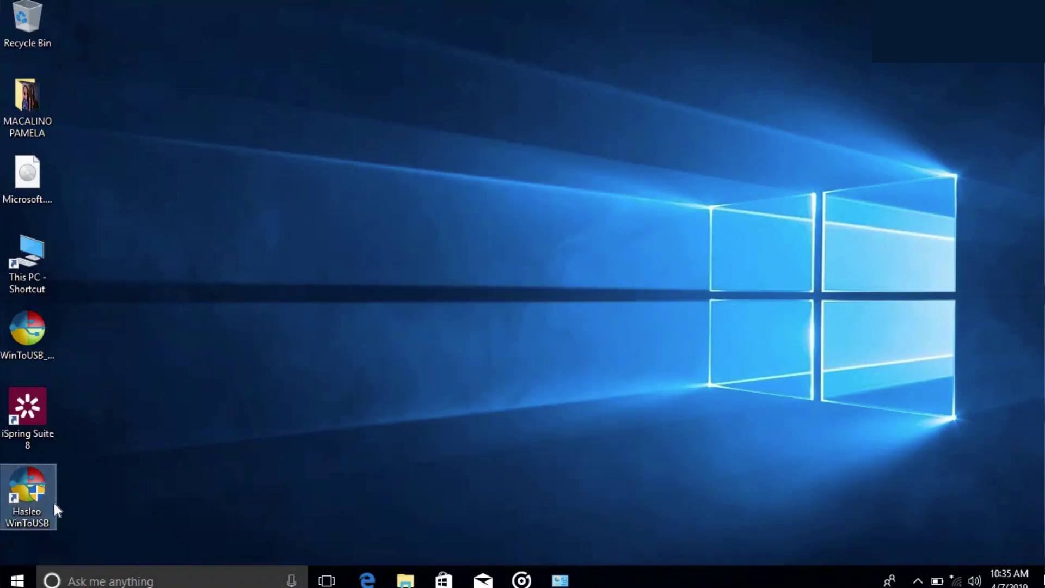
- Open Hasleo WinToUSB and load the desktop image Microsoft.Windows.8.1.Professional.x86.Integrated.January.2015-Maherz.iso, continuing with Windows 8.1 Pro x86
double_click(55, 505)
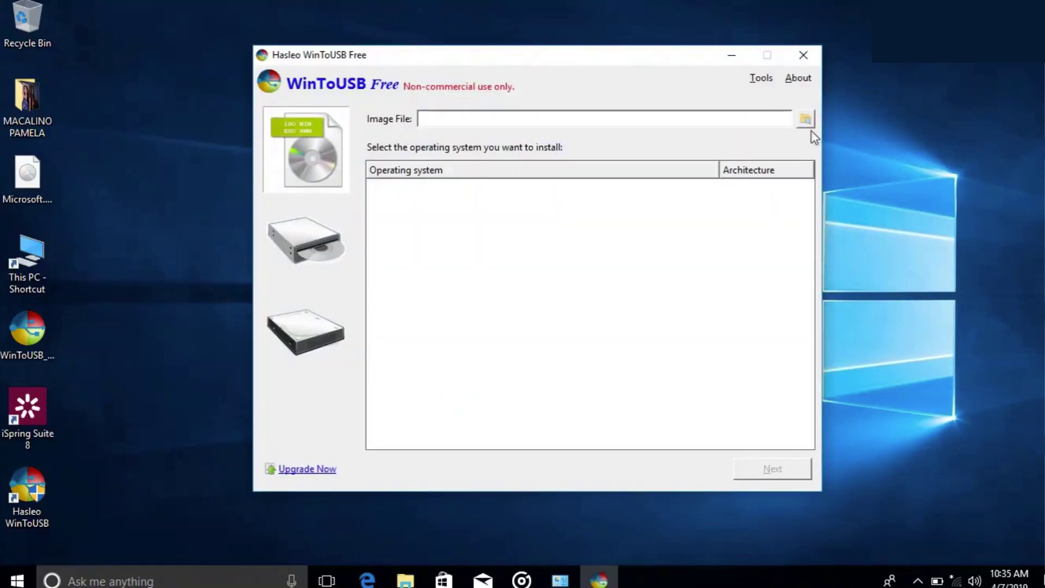
left_click(807, 120)
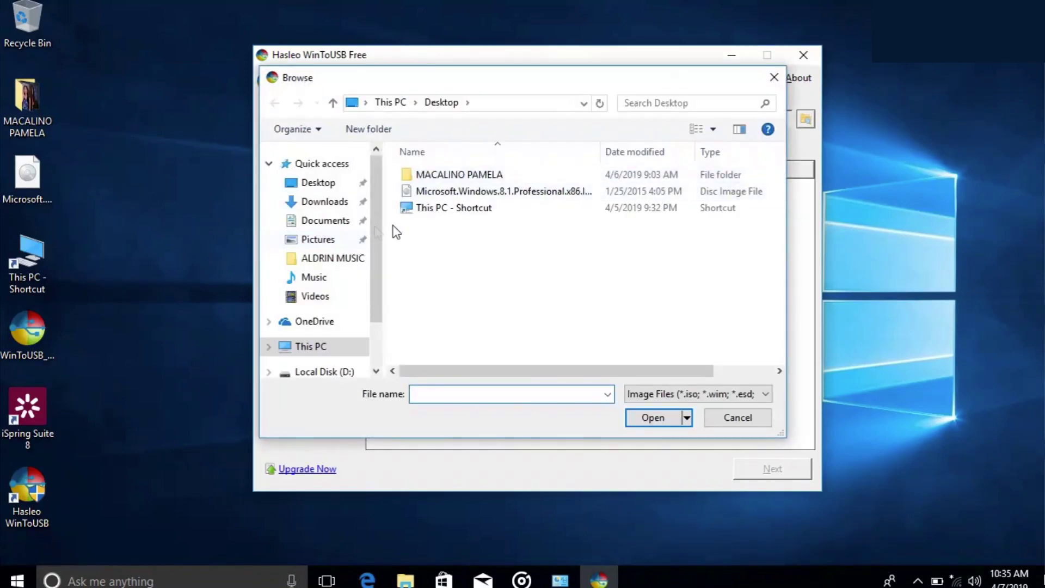
left_click(435, 194)
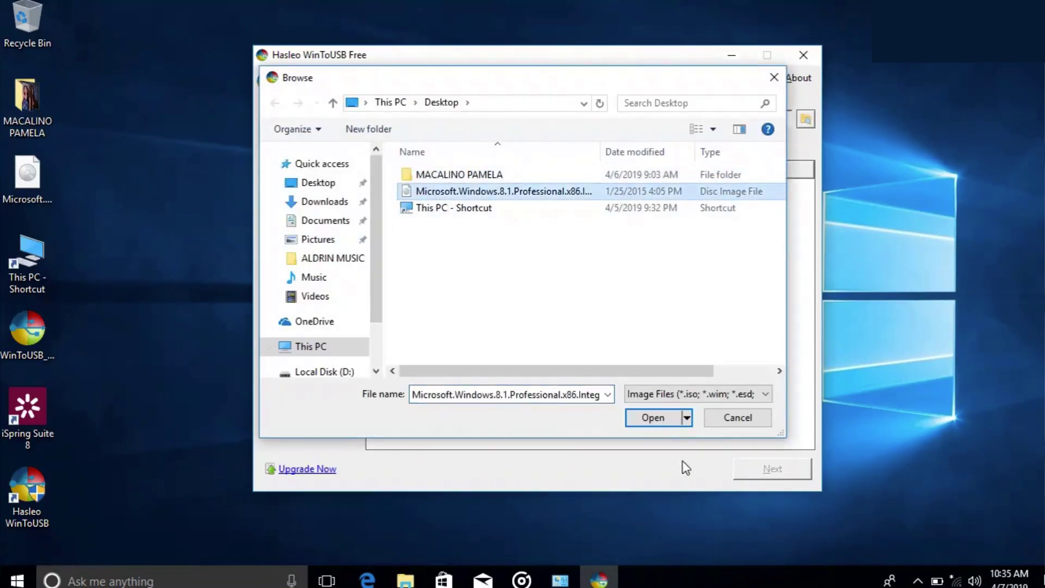
left_click(646, 420)
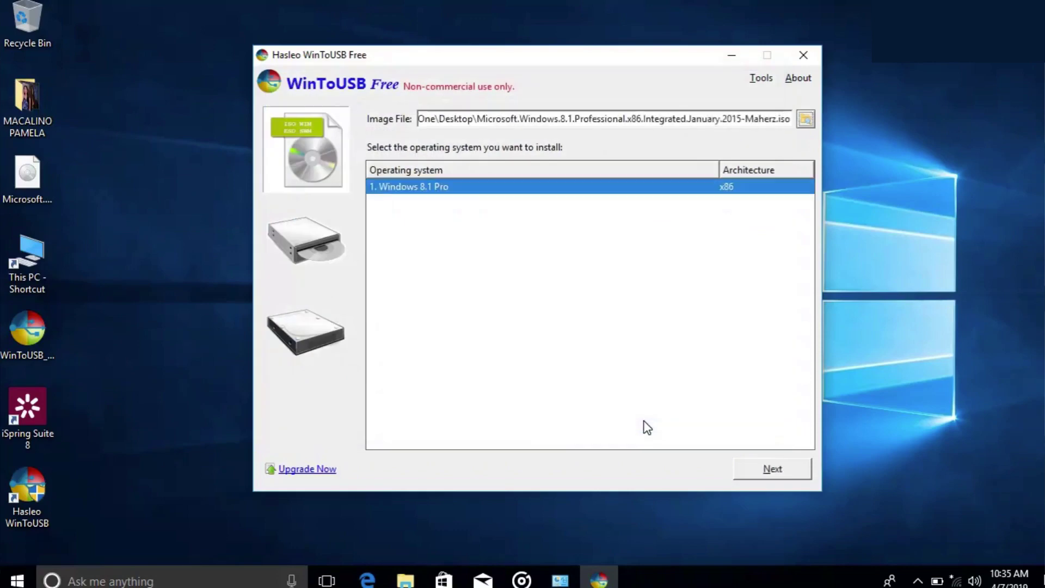
left_click(773, 474)
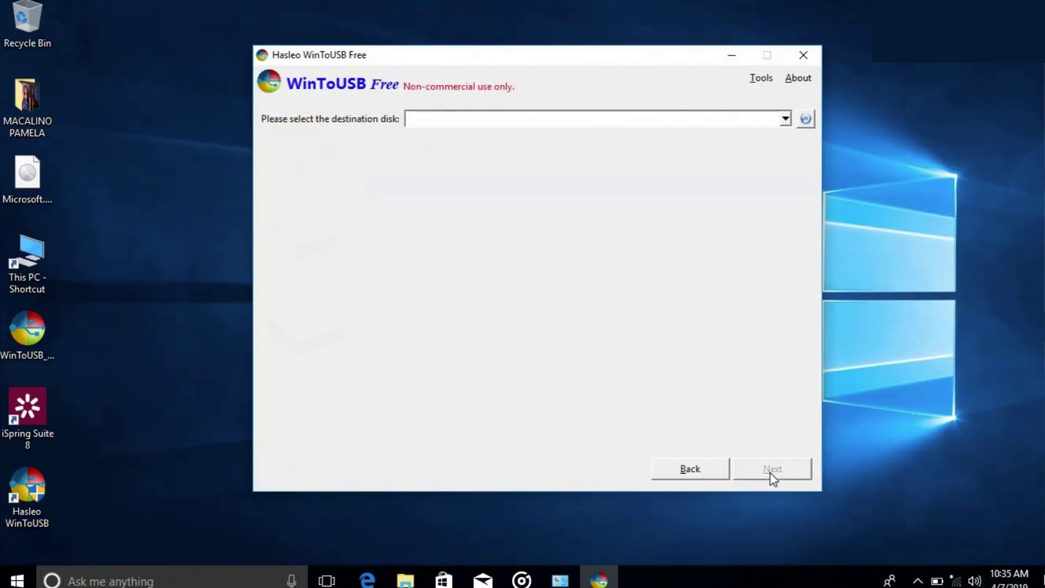
- Install Windows on Disk 1: FUJITSU MHZ2160BH in Legacy mode, using (G:) as system and boot partition, and exit WinToUSB once complete
left_click(786, 119)
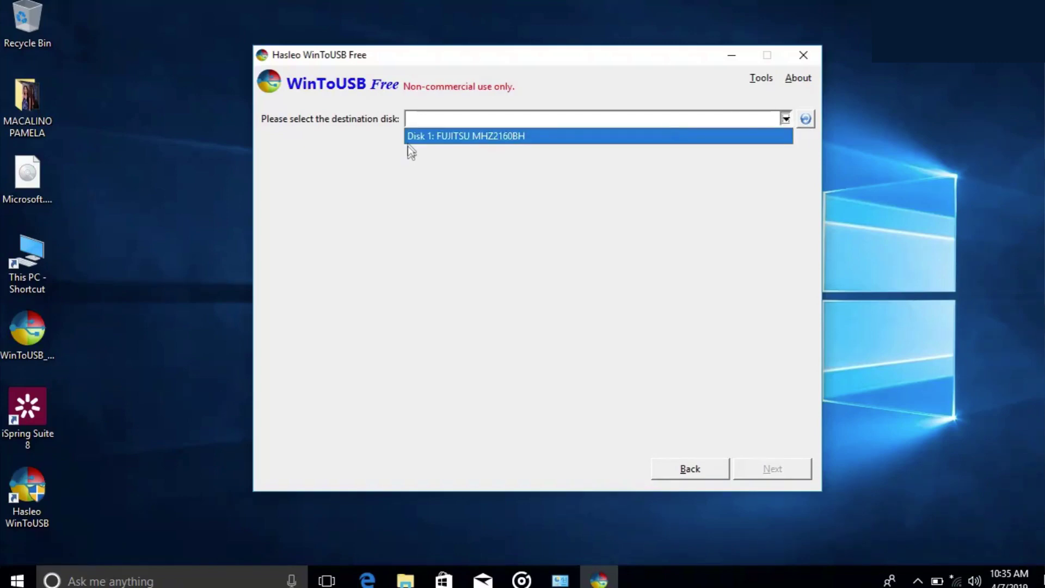
left_click(471, 136)
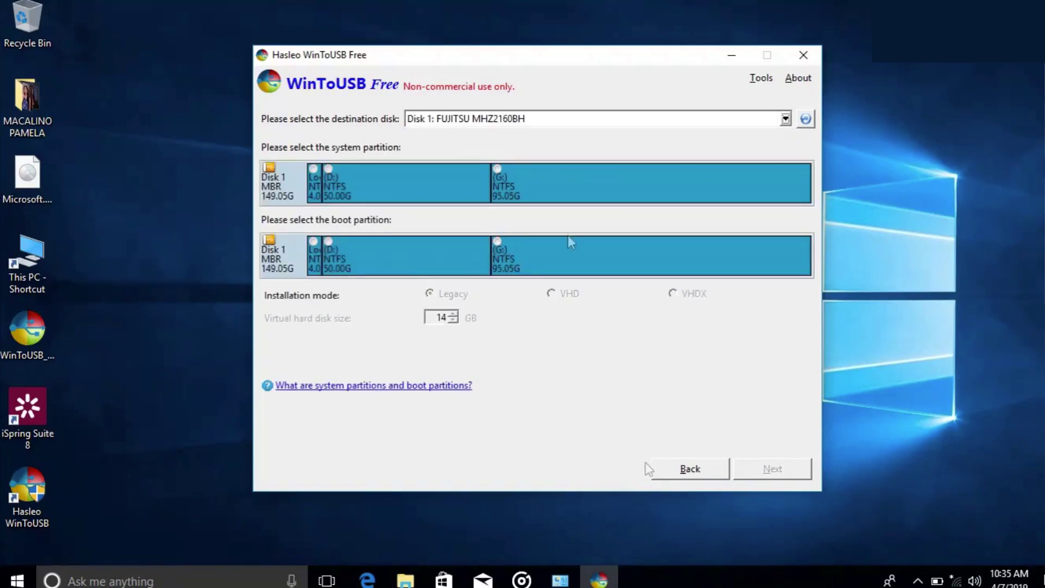
left_click(547, 201)
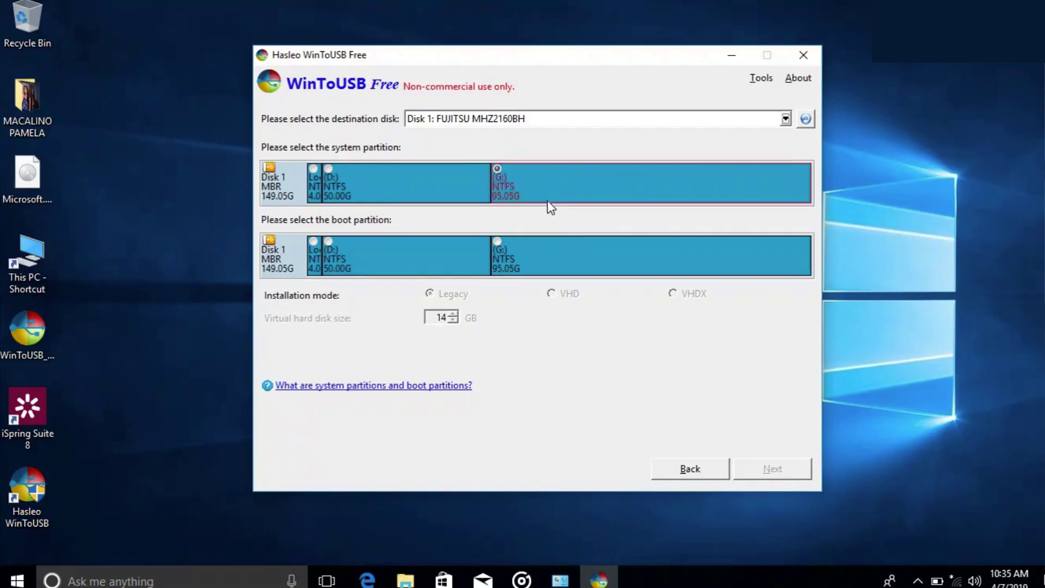
left_click(542, 249)
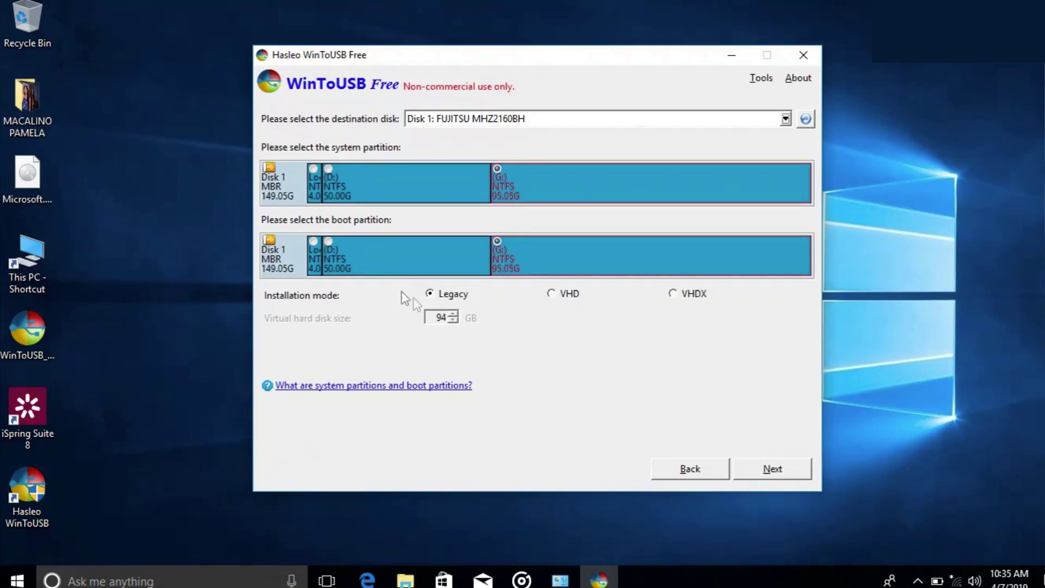
left_click(796, 471)
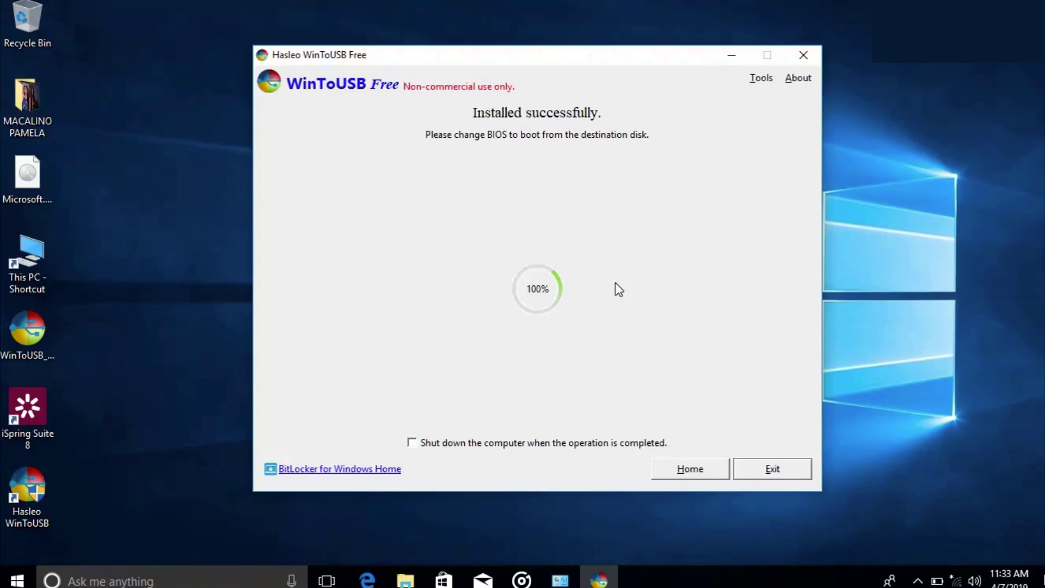
left_click(773, 470)
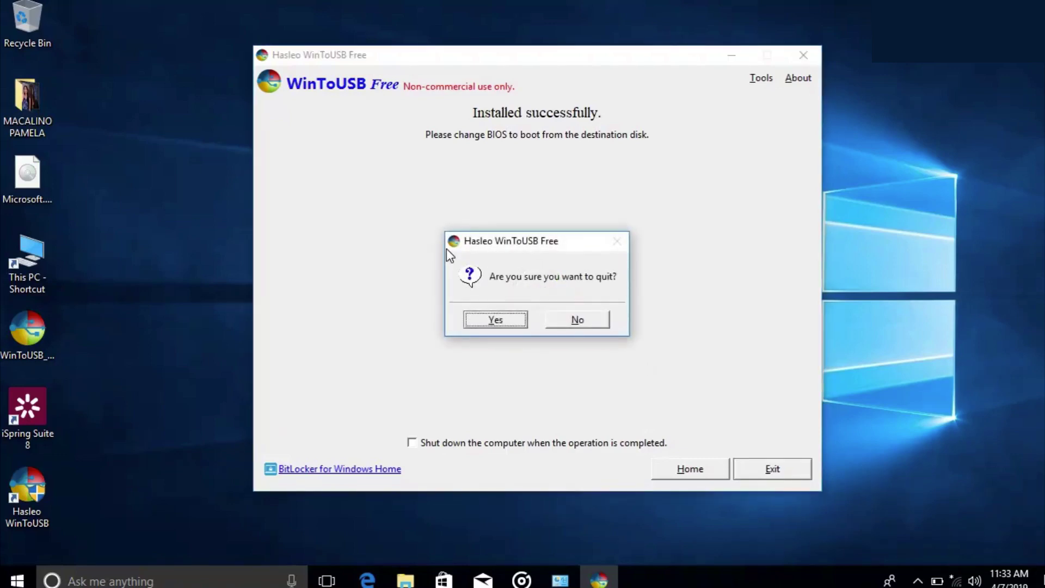
left_click(495, 322)
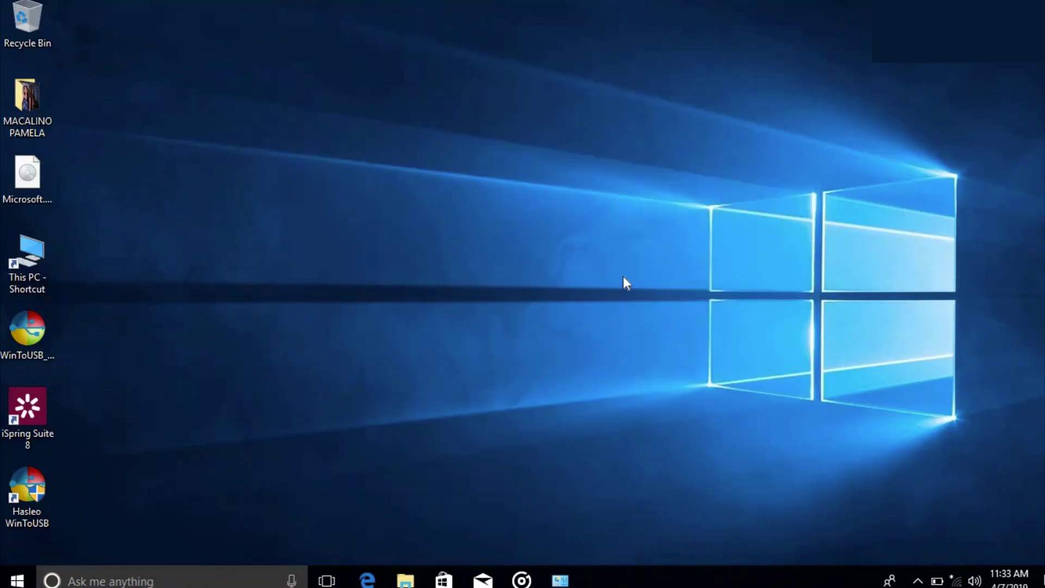
- Safely eject the external JMS579 drive holding Local Disk (D:) and (G:)
left_click(917, 580)
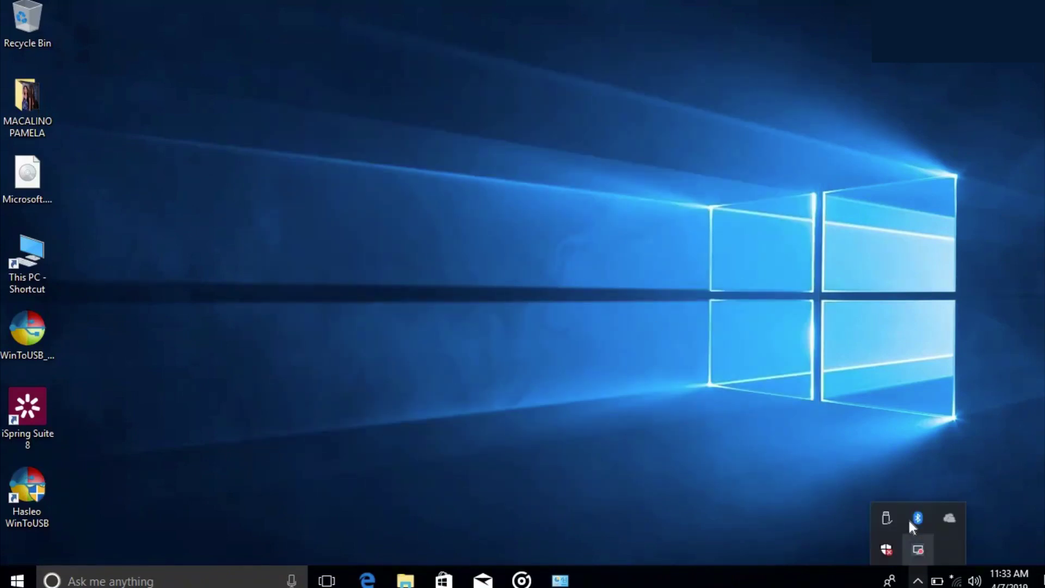
left_click(881, 518)
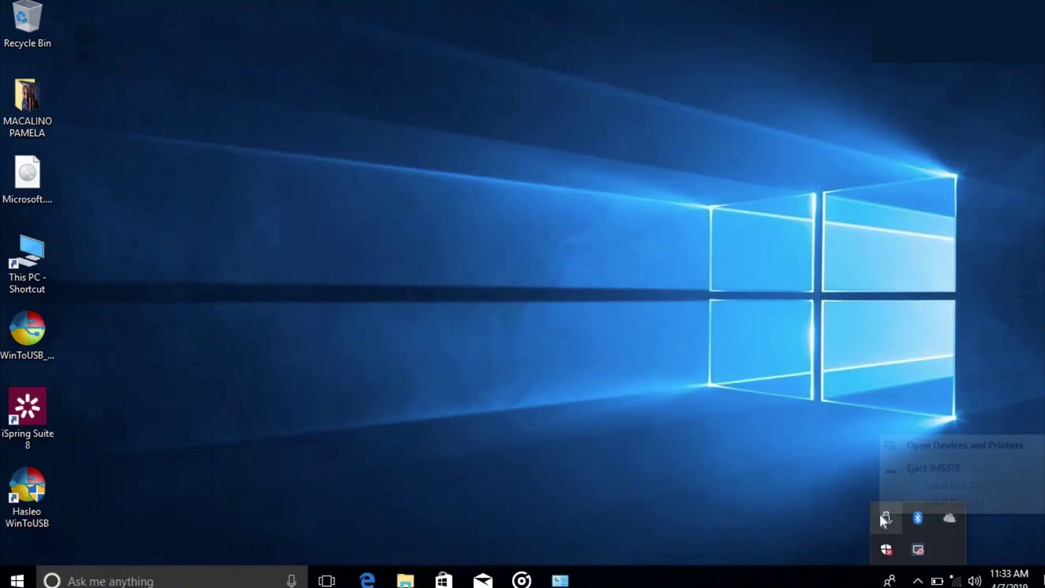
left_click(903, 468)
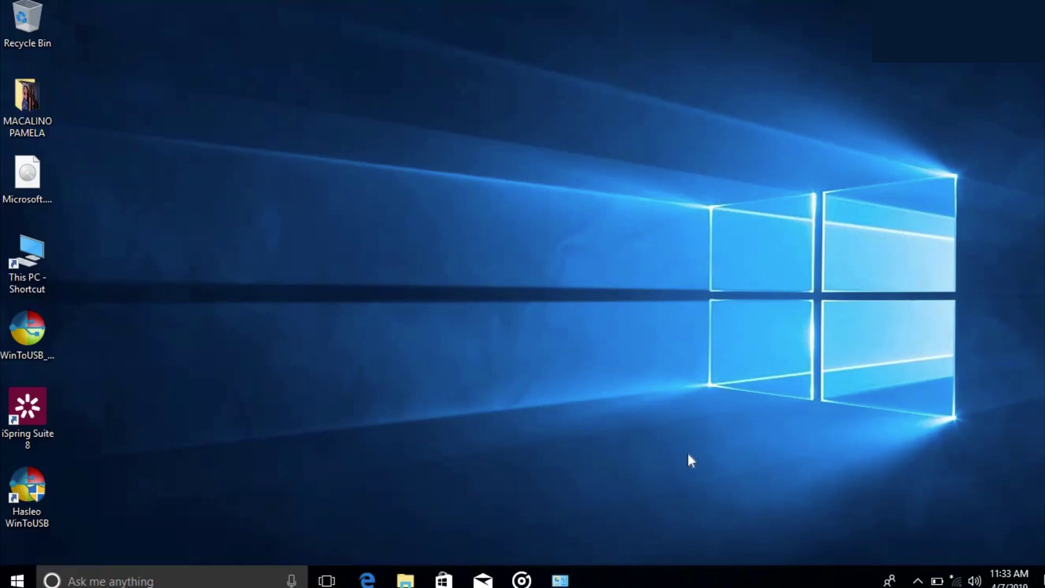